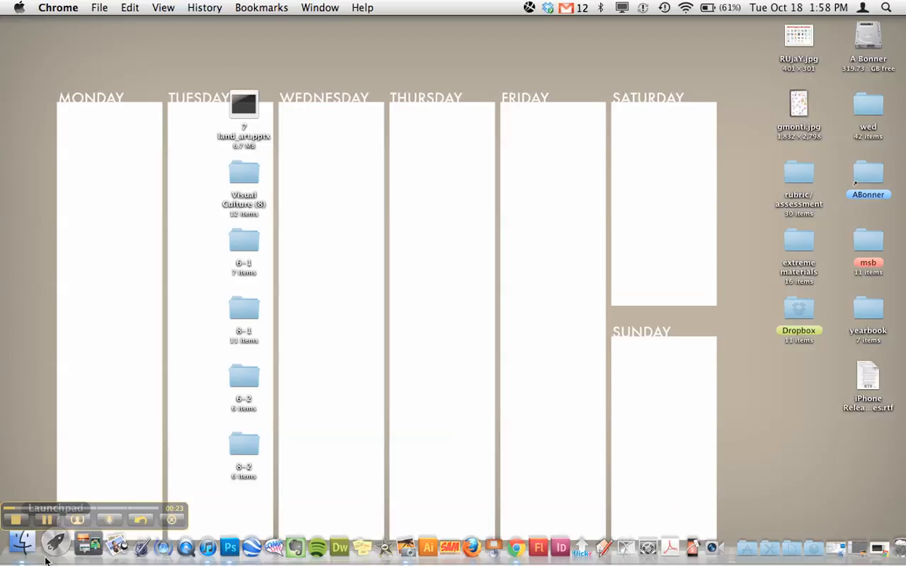
- Open the DSCN0250 photo from the Last Import collection in iPhoto in Photoshop
{"action": "left_click", "coordinate": [385, 555]}
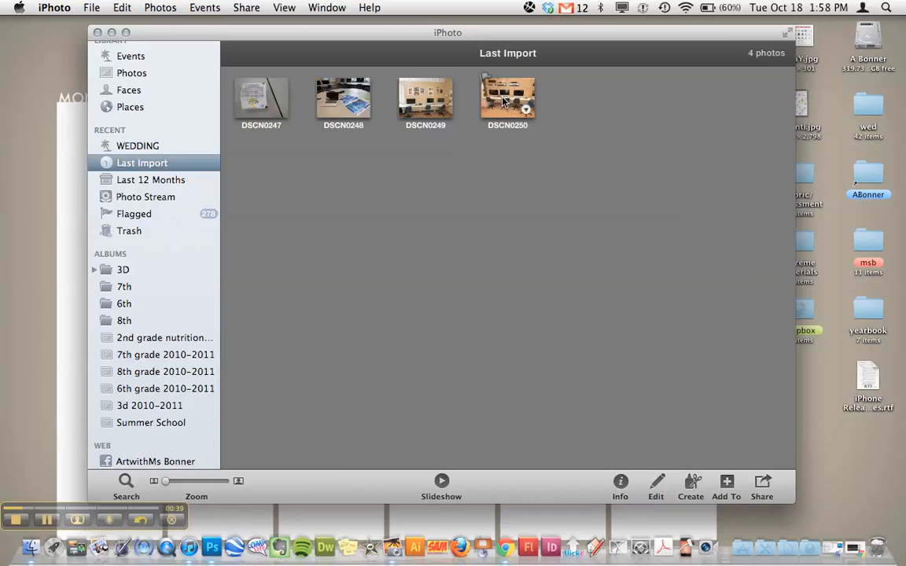
{"action": "left_click_drag", "start_coordinate": [503, 100], "coordinate": [211, 543]}
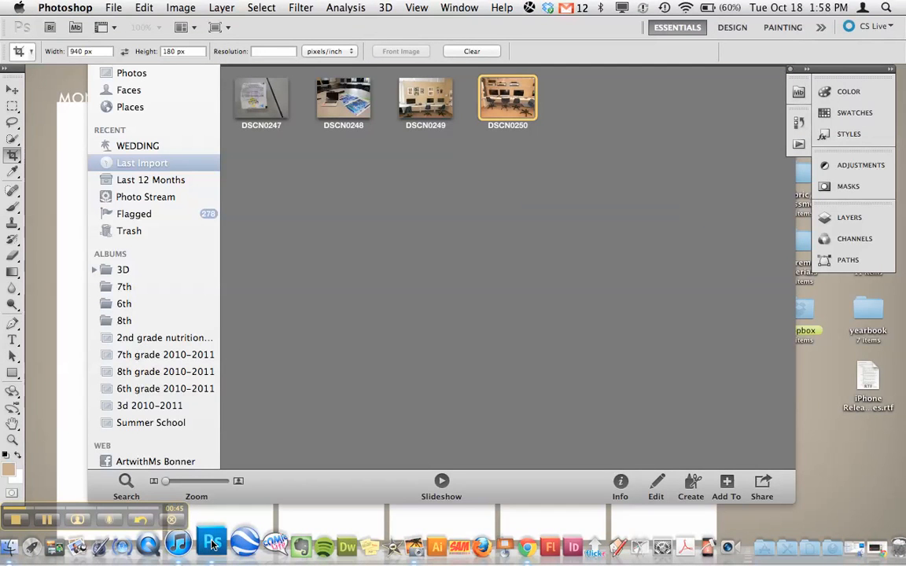
{"action": "left_click", "coordinate": [370, 265]}
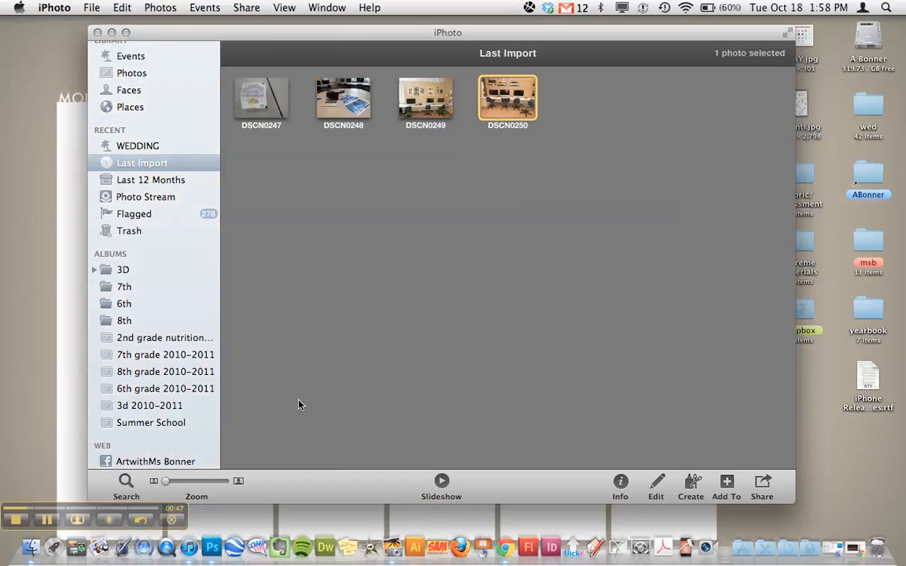
{"action": "left_click_drag", "start_coordinate": [503, 98], "coordinate": [212, 553]}
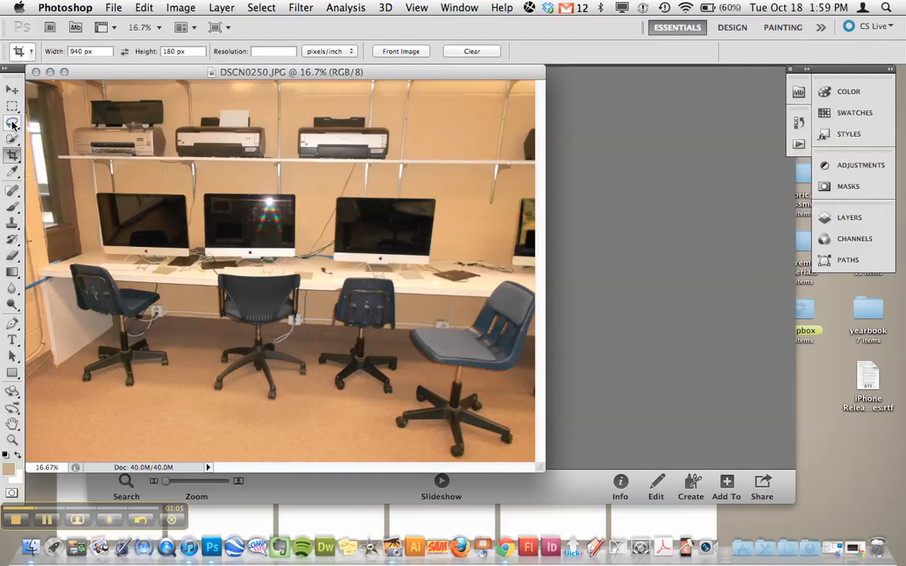
- Crop the photo to a 12 in by 12 in square around the monitors, printers and three chairs, excluding the large front chair
{"action": "left_click", "coordinate": [12, 154]}
{"action": "double_click", "coordinate": [83, 51]}
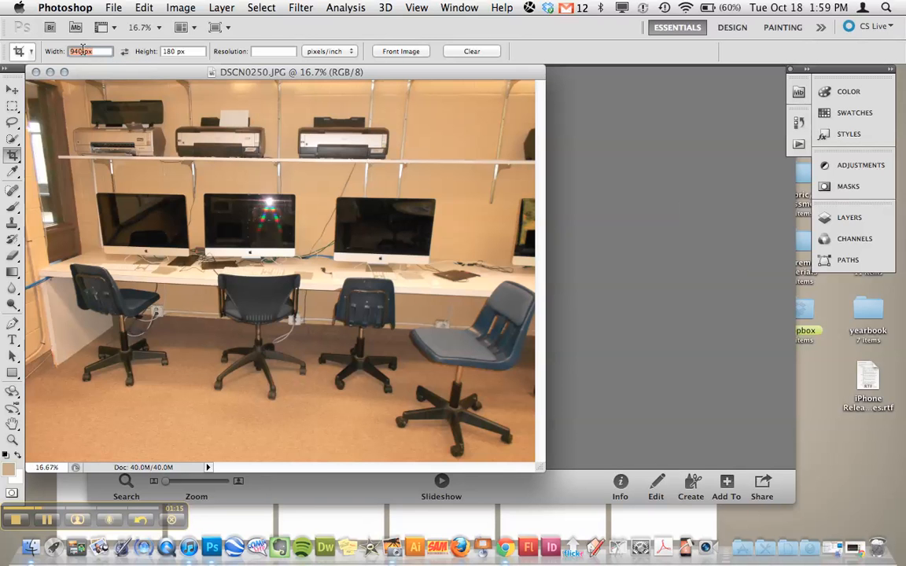
{"action": "type", "text": "12"}
{"action": "key", "text": "Tab"}
{"action": "type", "text": "12"}
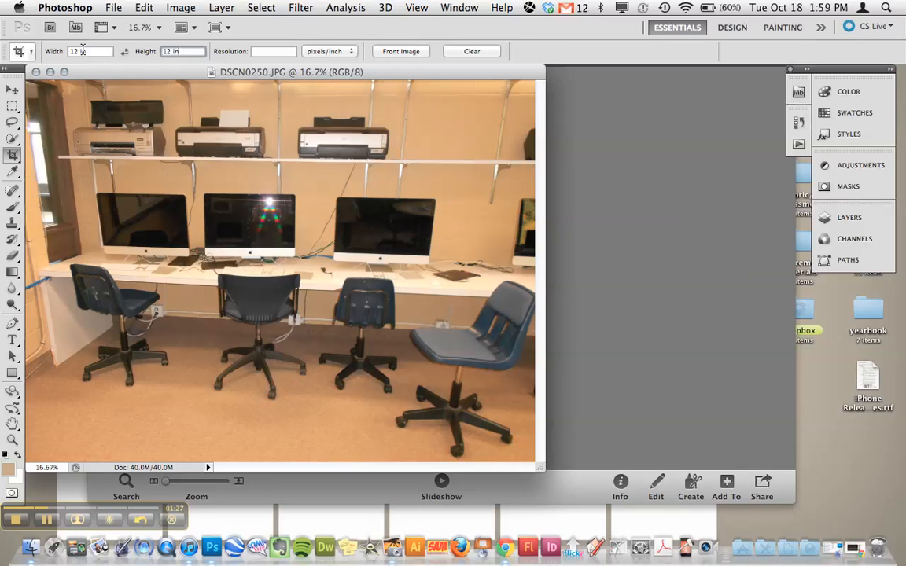
{"action": "key", "text": "ctrl+Left"}
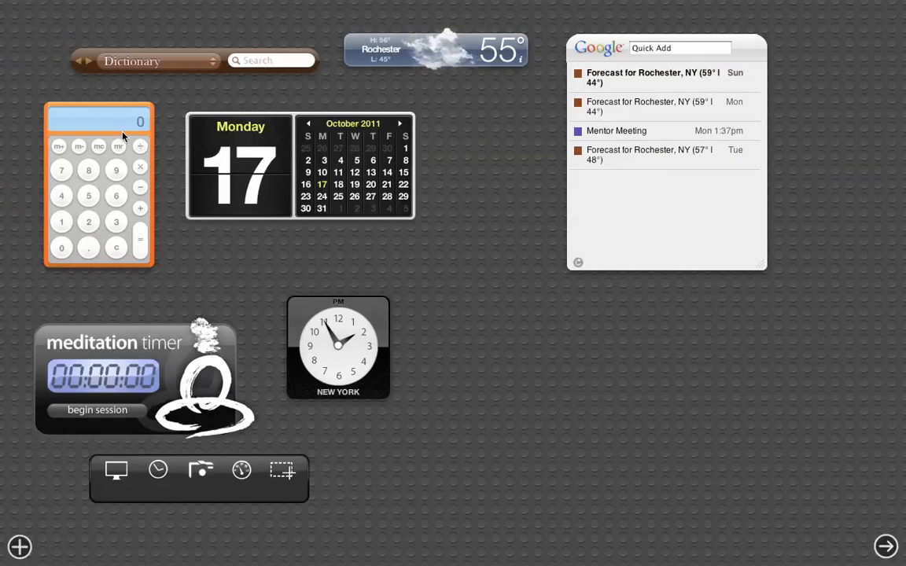
{"action": "key", "text": "ctrl+Right"}
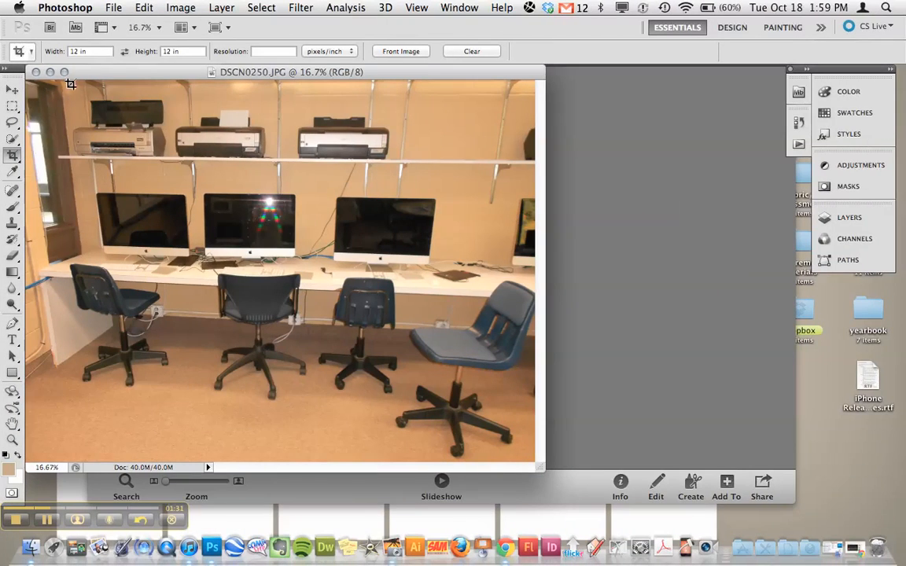
{"action": "left_click_drag", "start_coordinate": [75, 88], "coordinate": [594, 412]}
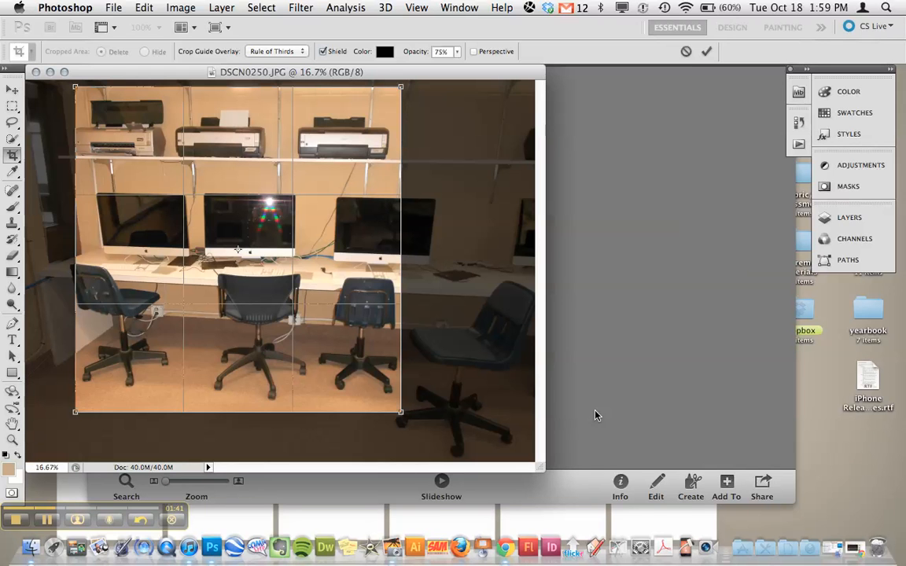
{"action": "key", "text": "Return"}
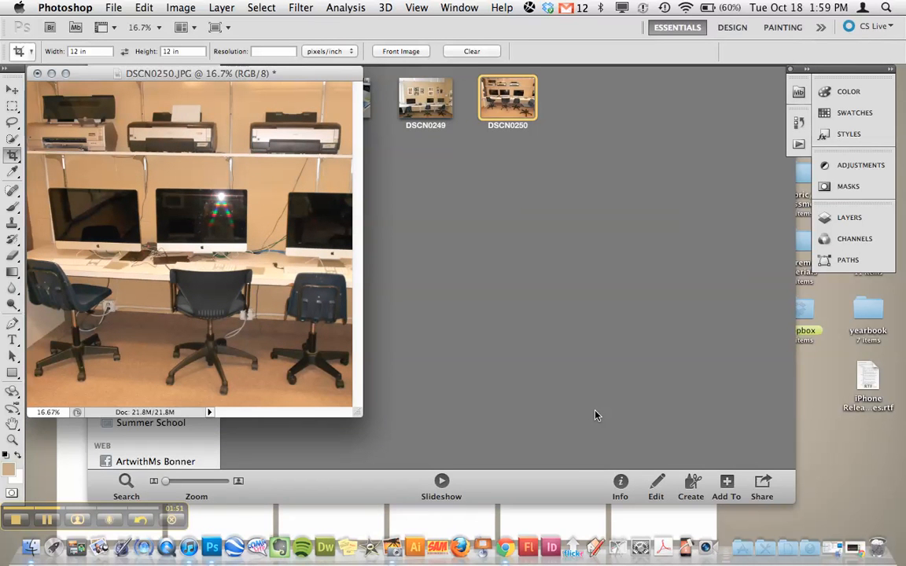
- Rotate the whole cropped image by 180°
{"action": "left_click", "coordinate": [182, 8]}
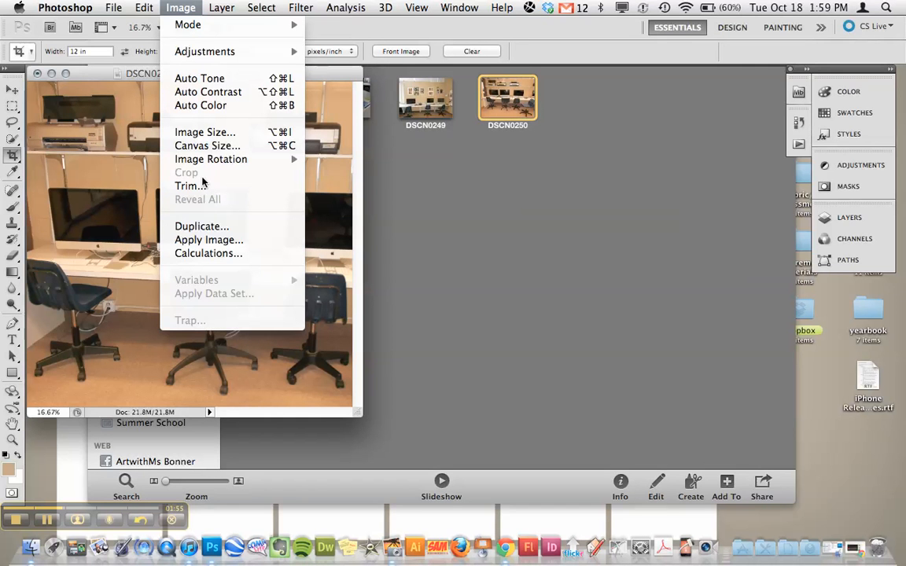
{"action": "mouse_move", "coordinate": [206, 164]}
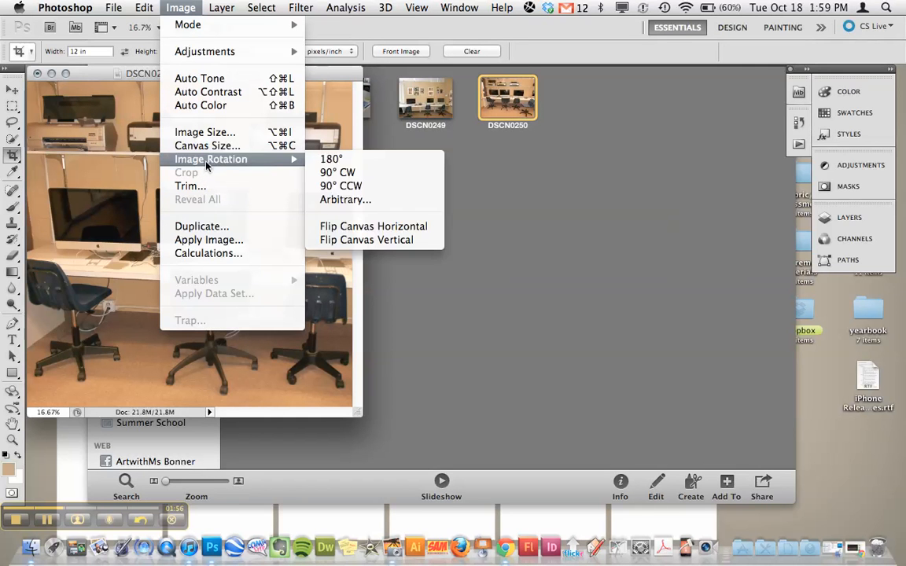
{"action": "left_click", "coordinate": [329, 161]}
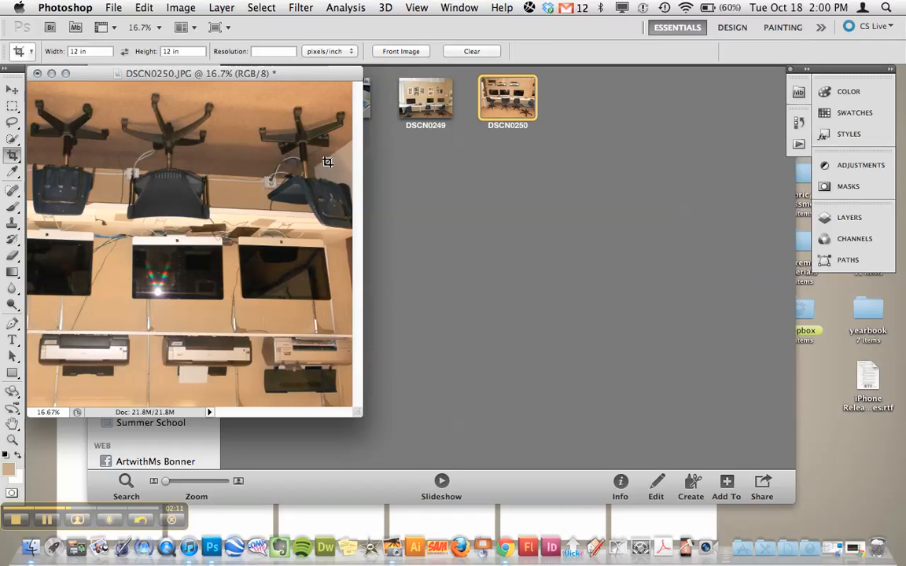
- Apply the Polar Coordinates distortion to the upside-down image using Rectangular to Polar
{"action": "left_click", "coordinate": [297, 8]}
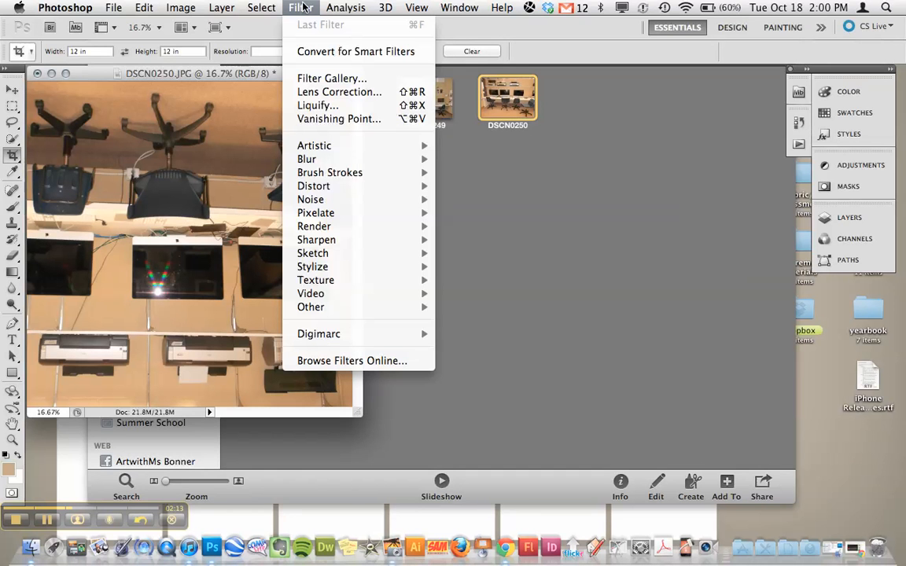
{"action": "mouse_move", "coordinate": [370, 186]}
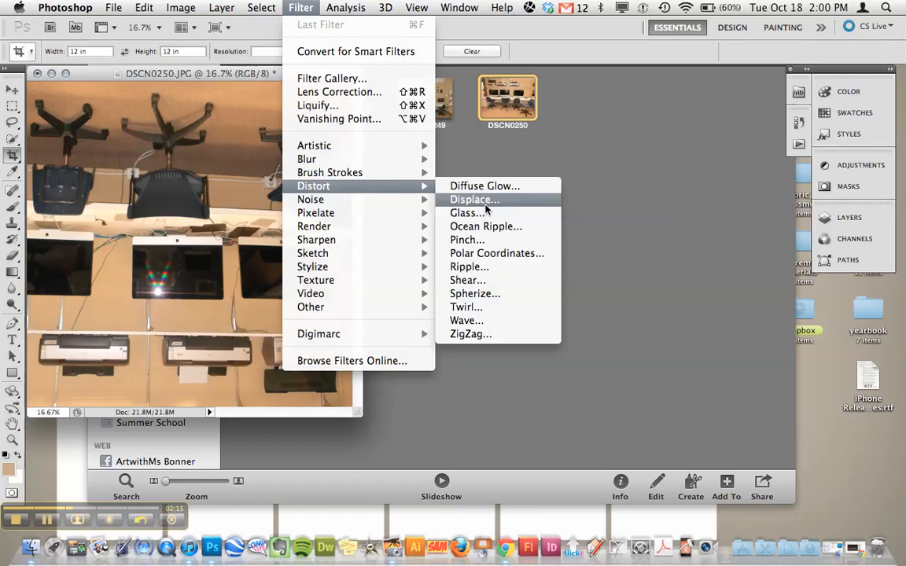
{"action": "left_click", "coordinate": [489, 253]}
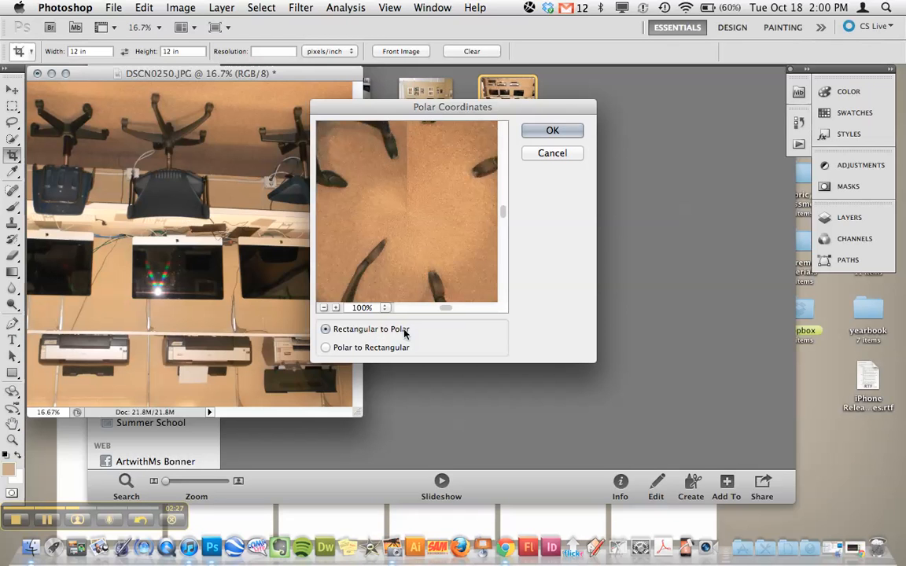
{"action": "left_click", "coordinate": [542, 127]}
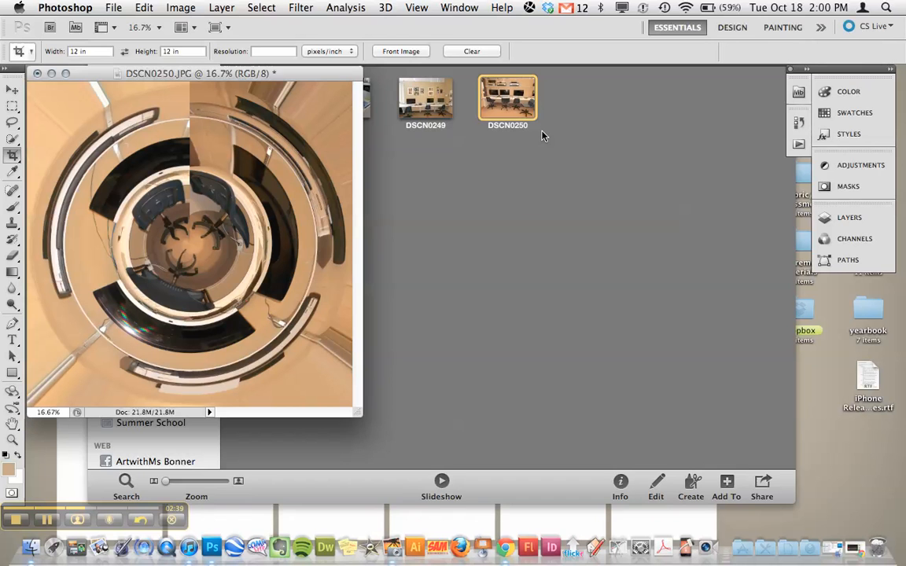
- Try the Spherize distortion on the circular image with an amount of -100% and undo it
{"action": "left_click", "coordinate": [305, 8]}
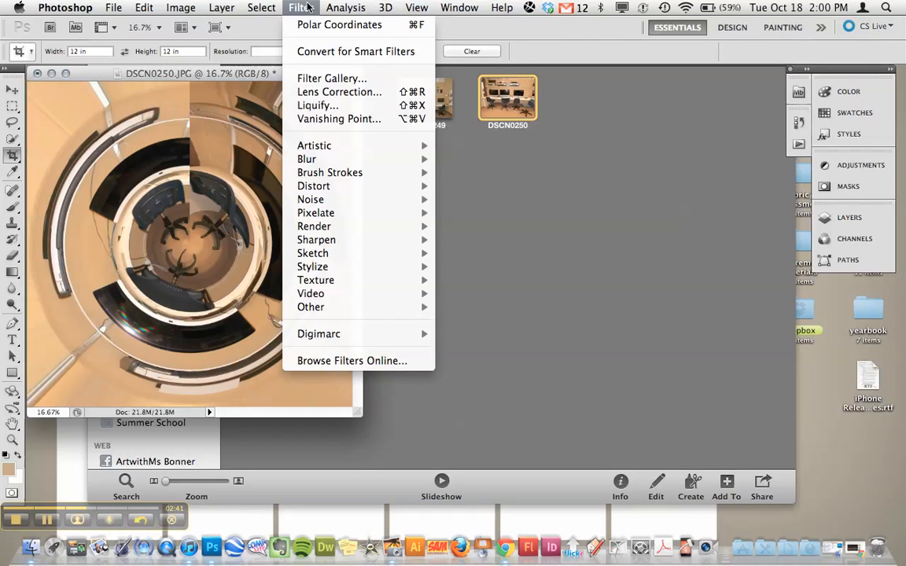
{"action": "mouse_move", "coordinate": [329, 186]}
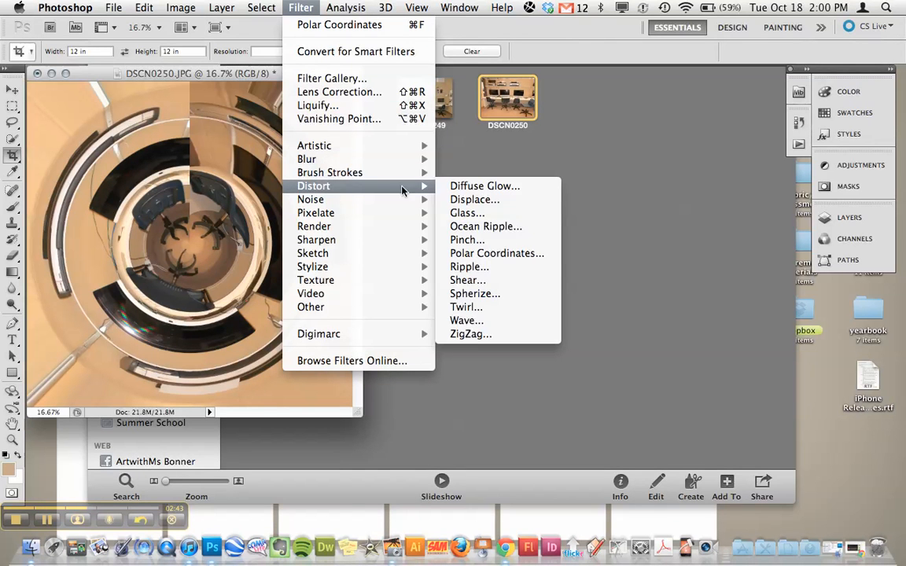
{"action": "left_click", "coordinate": [478, 294]}
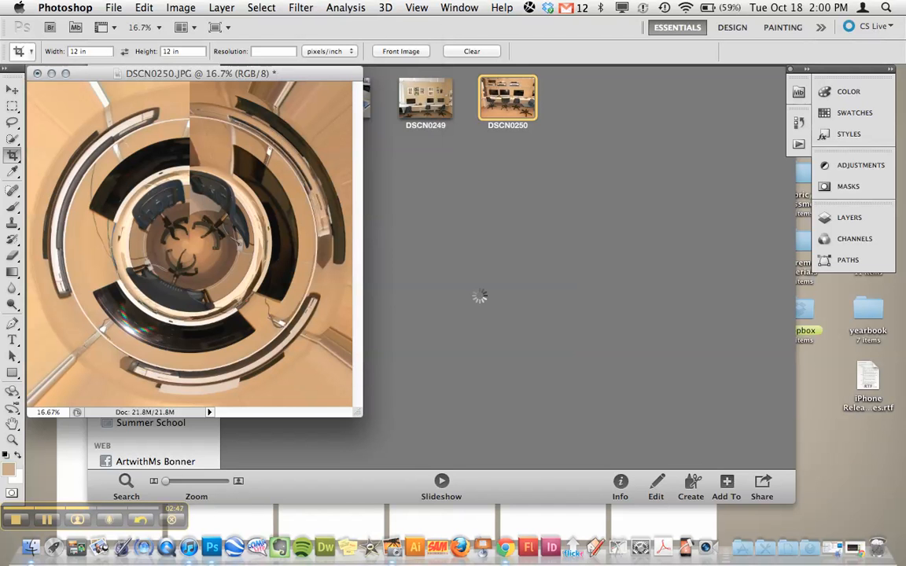
{"action": "left_click_drag", "start_coordinate": [488, 332], "coordinate": [317, 335]}
{"action": "left_click", "coordinate": [551, 124]}
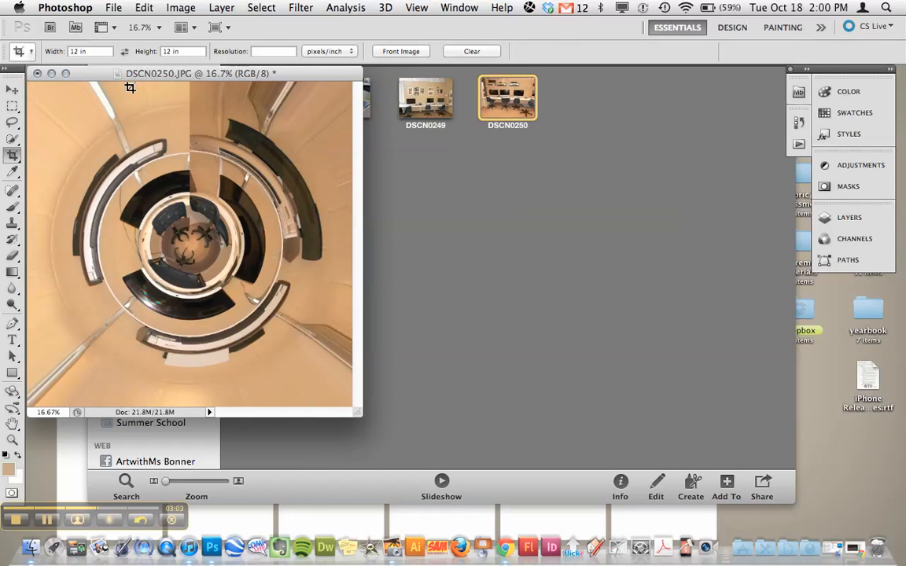
{"action": "left_click", "coordinate": [140, 8]}
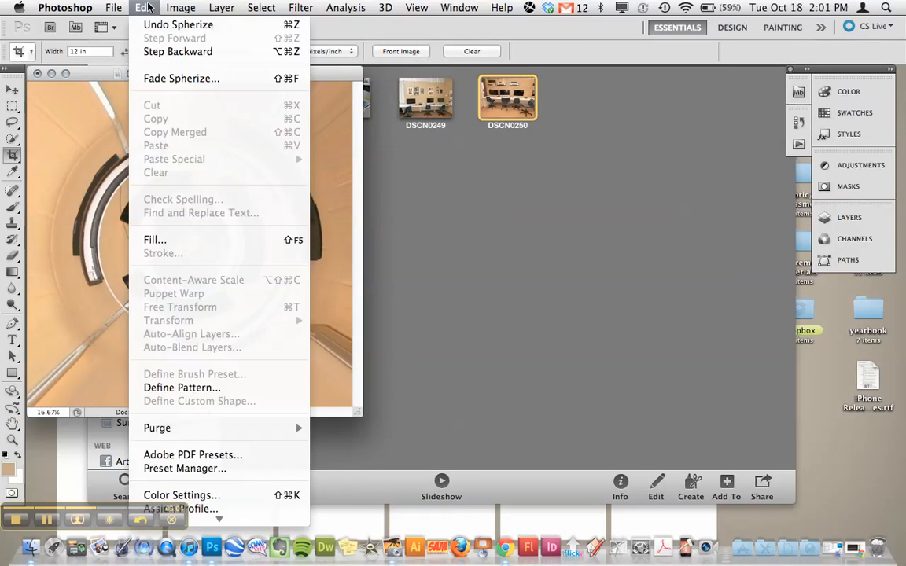
{"action": "left_click", "coordinate": [157, 50]}
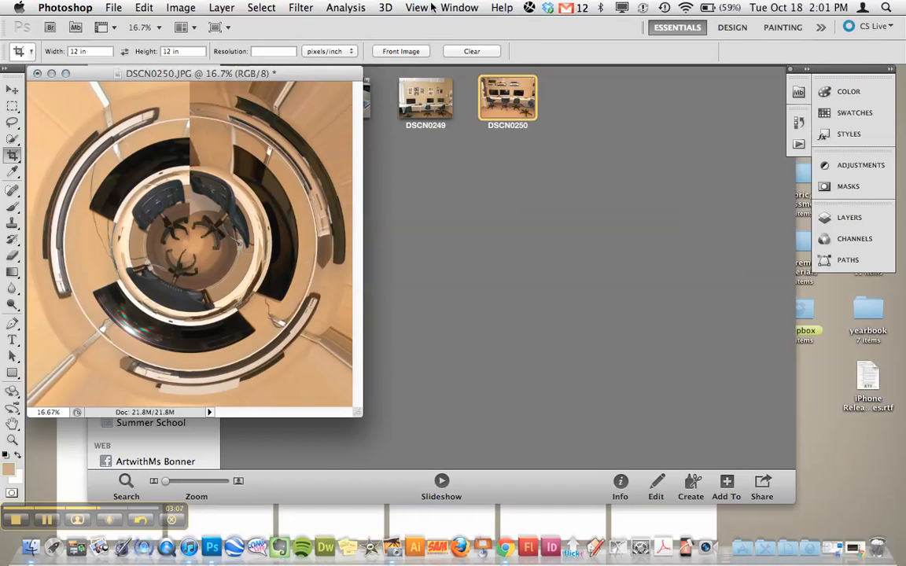
- Apply the Spherize distortion to the circular image with an amount of 100% in Normal mode
{"action": "left_click", "coordinate": [301, 7]}
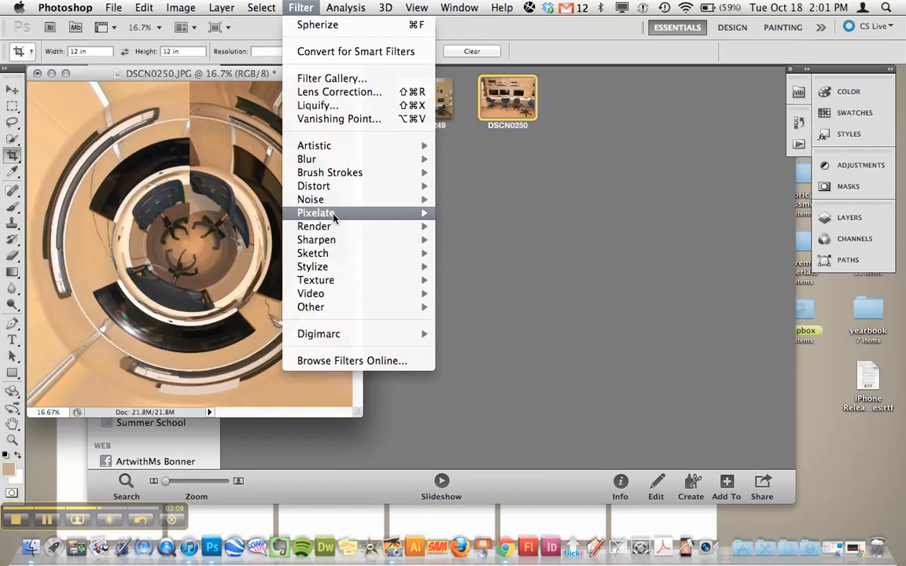
{"action": "mouse_move", "coordinate": [401, 185]}
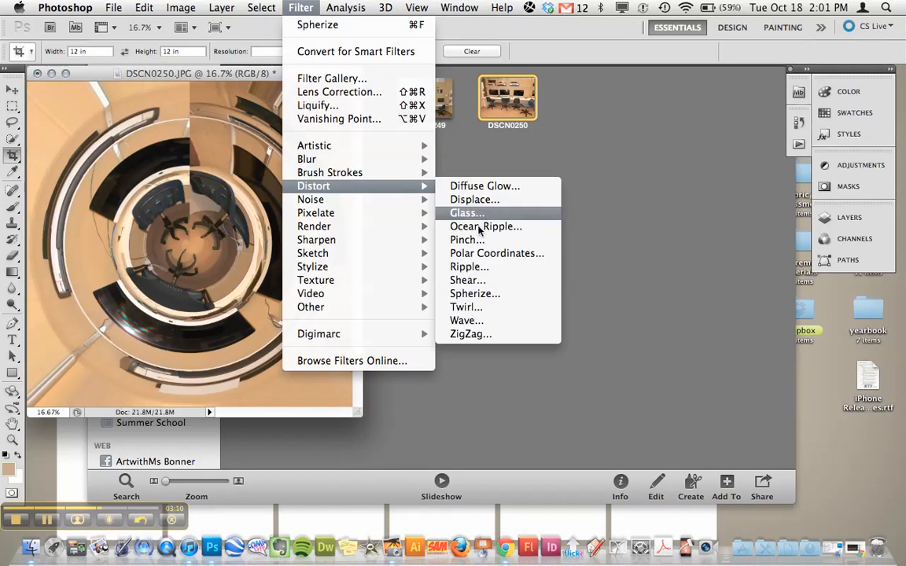
{"action": "left_click", "coordinate": [492, 294]}
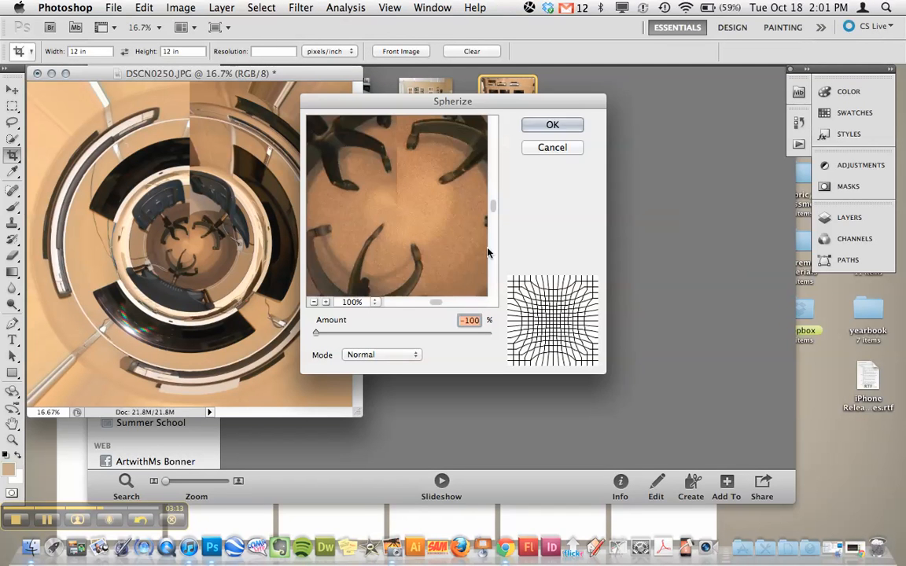
{"action": "left_click", "coordinate": [487, 333]}
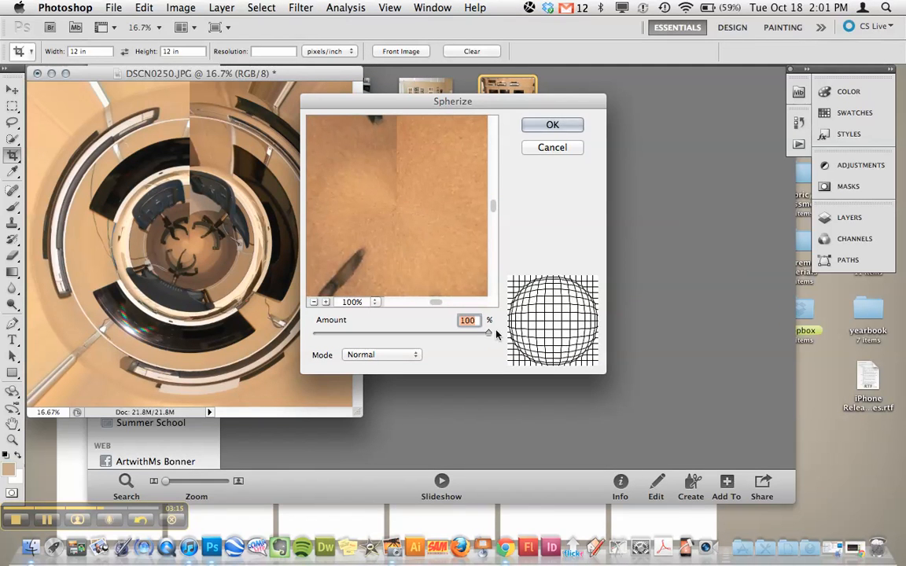
{"action": "left_click", "coordinate": [560, 124]}
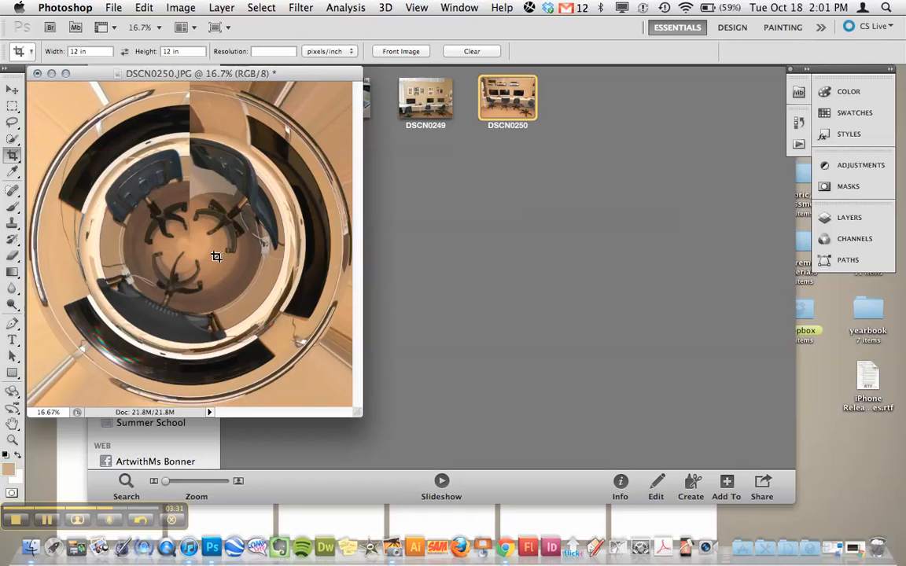
- Adjust the image's brightness to 17 and its contrast to -5
{"action": "left_click", "coordinate": [189, 8]}
{"action": "mouse_move", "coordinate": [200, 53]}
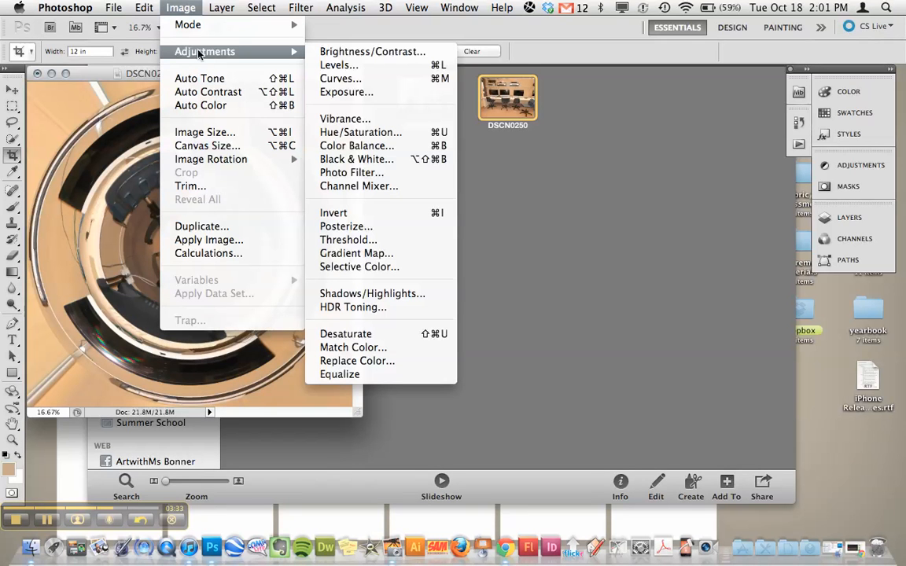
{"action": "left_click", "coordinate": [351, 52]}
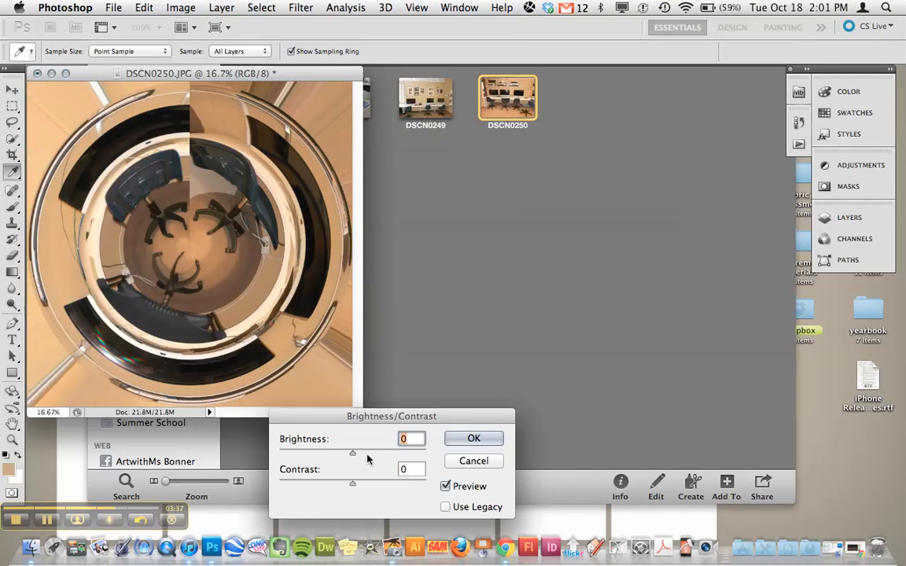
{"action": "left_click_drag", "start_coordinate": [354, 454], "coordinate": [344, 484]}
{"action": "left_click_drag", "start_coordinate": [376, 453], "coordinate": [361, 455]}
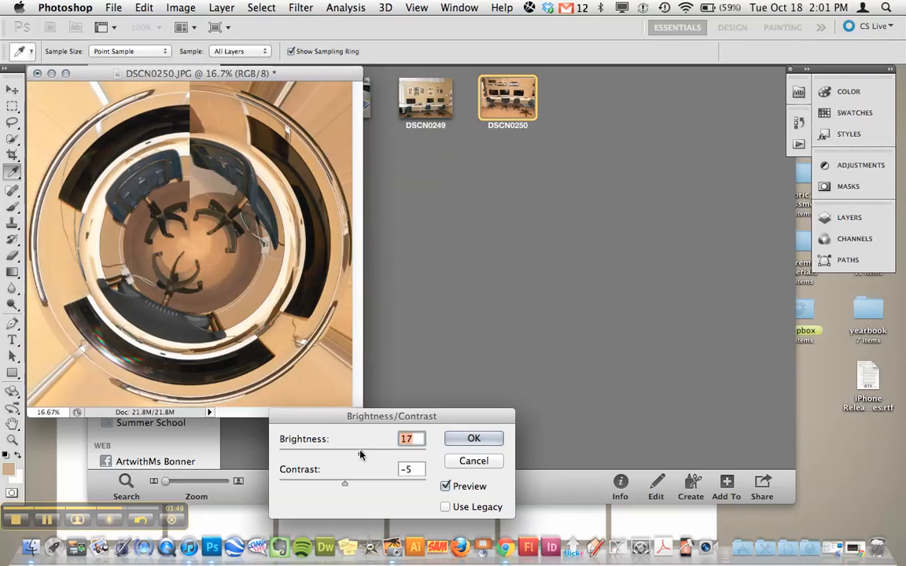
{"action": "left_click", "coordinate": [476, 440]}
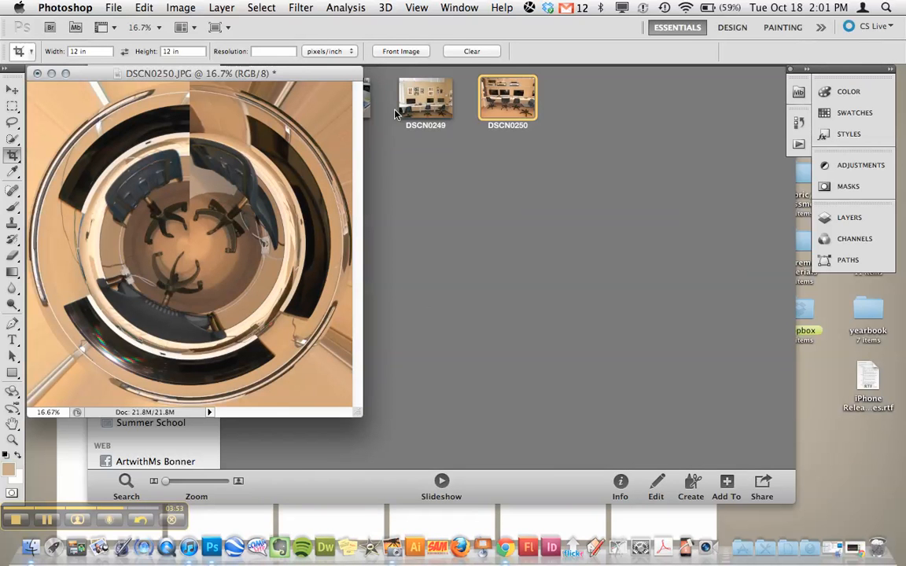
- Try a Hue/Saturation adjustment with hue +31 and saturation +37, shift the hue to -6, and discard the adjustment
{"action": "left_click", "coordinate": [167, 7]}
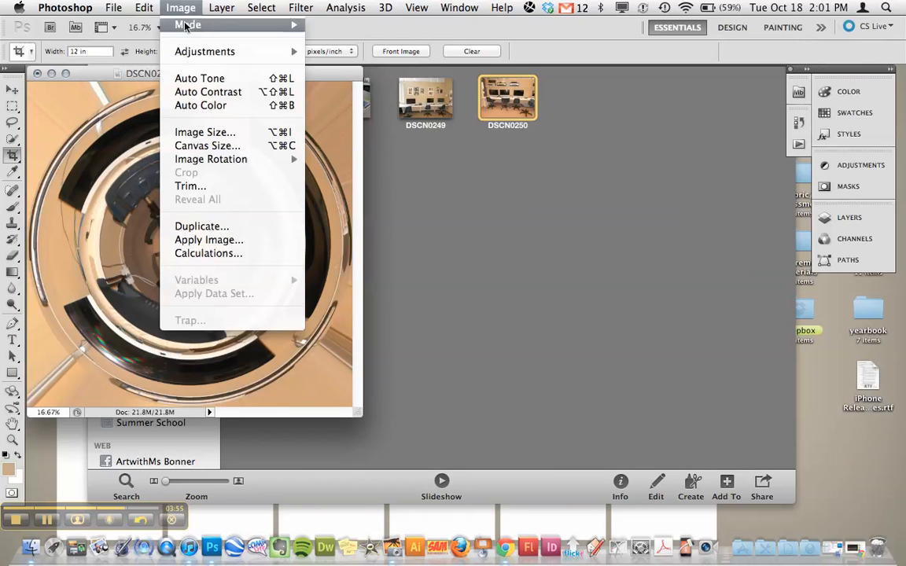
{"action": "mouse_move", "coordinate": [189, 52]}
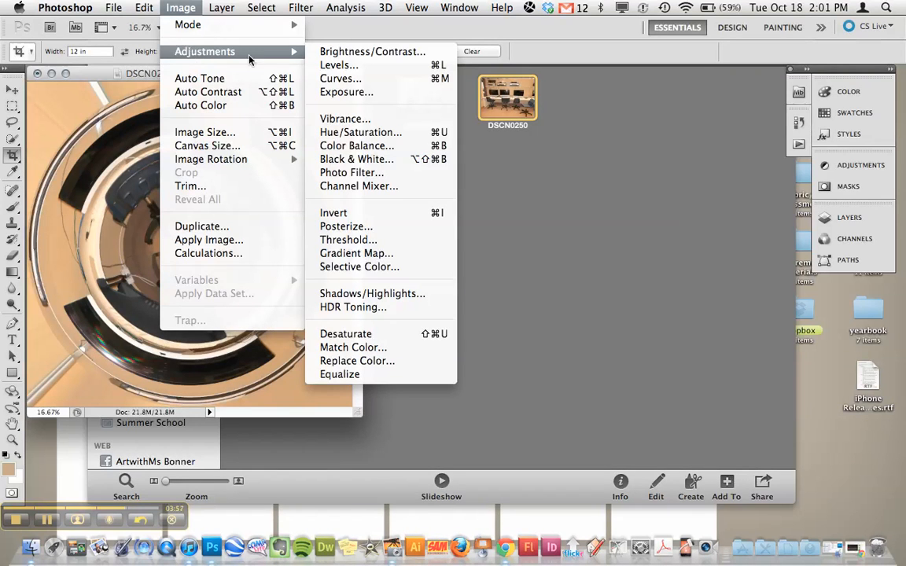
{"action": "left_click", "coordinate": [350, 132]}
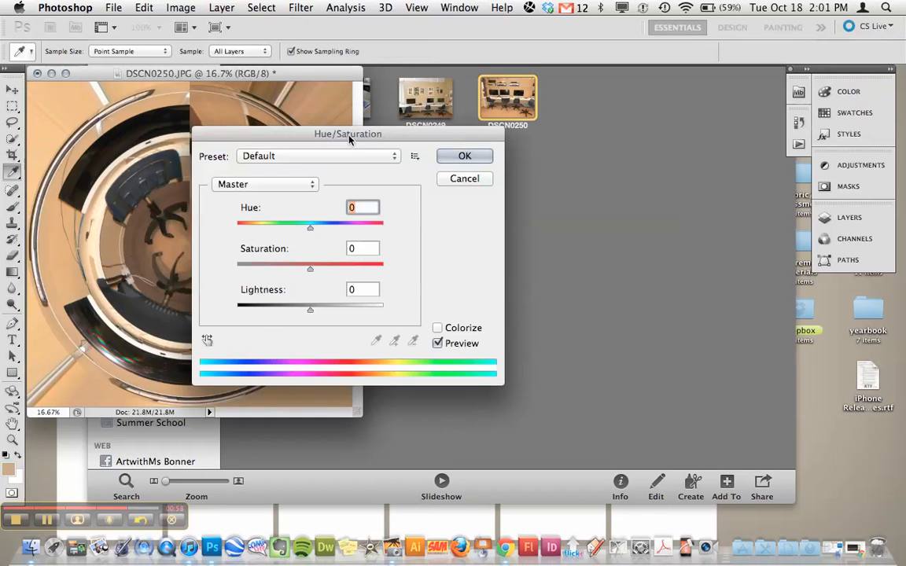
{"action": "left_click_drag", "start_coordinate": [315, 228], "coordinate": [332, 222]}
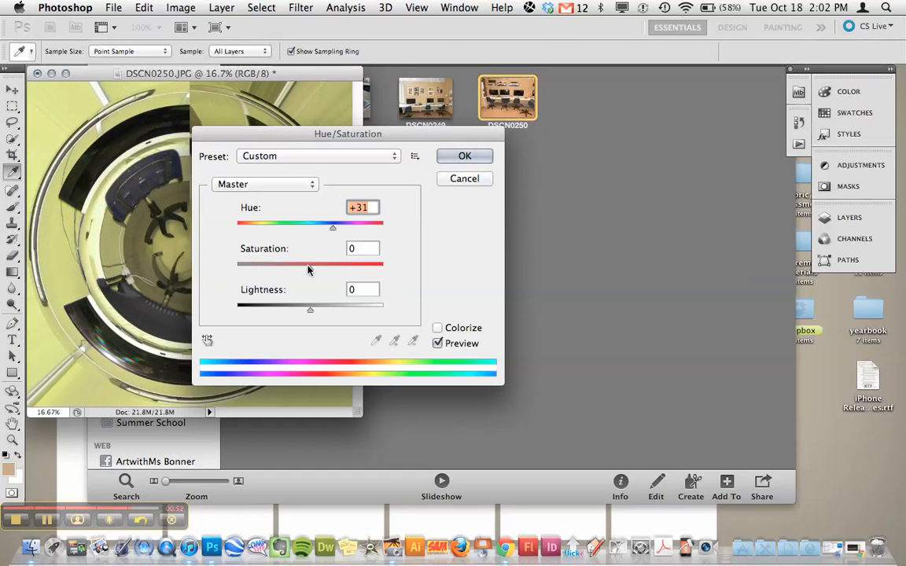
{"action": "left_click_drag", "start_coordinate": [308, 269], "coordinate": [337, 268]}
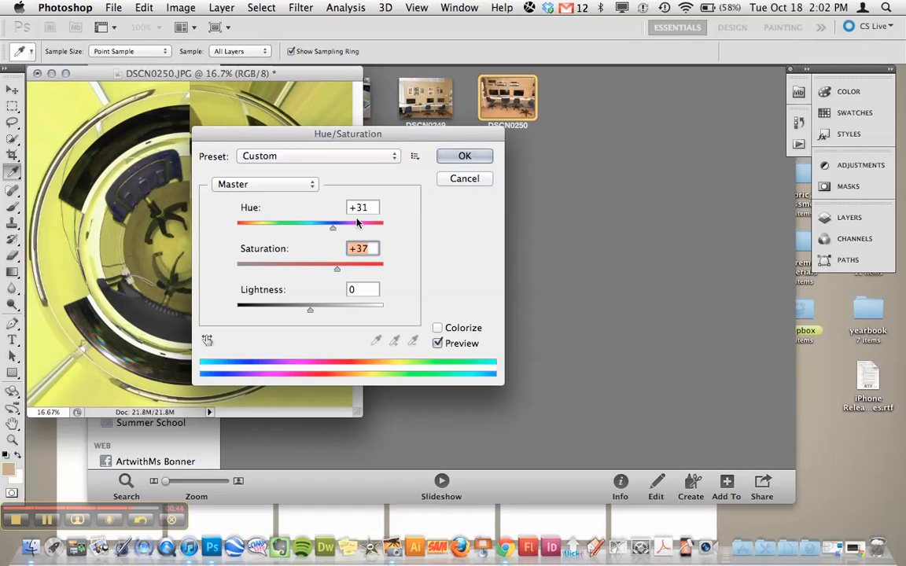
{"action": "left_click_drag", "start_coordinate": [358, 225], "coordinate": [306, 231]}
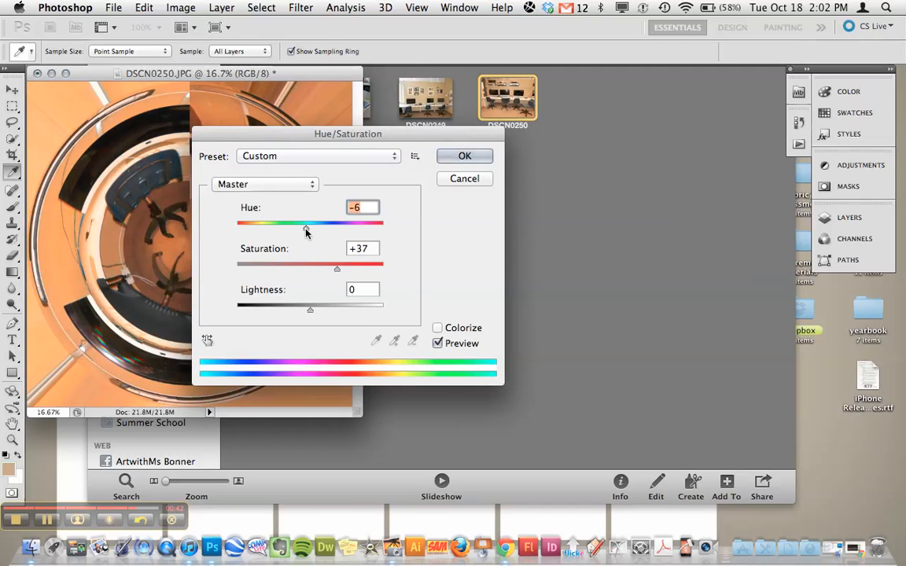
{"action": "left_click", "coordinate": [464, 178]}
{"action": "key", "text": "c"}
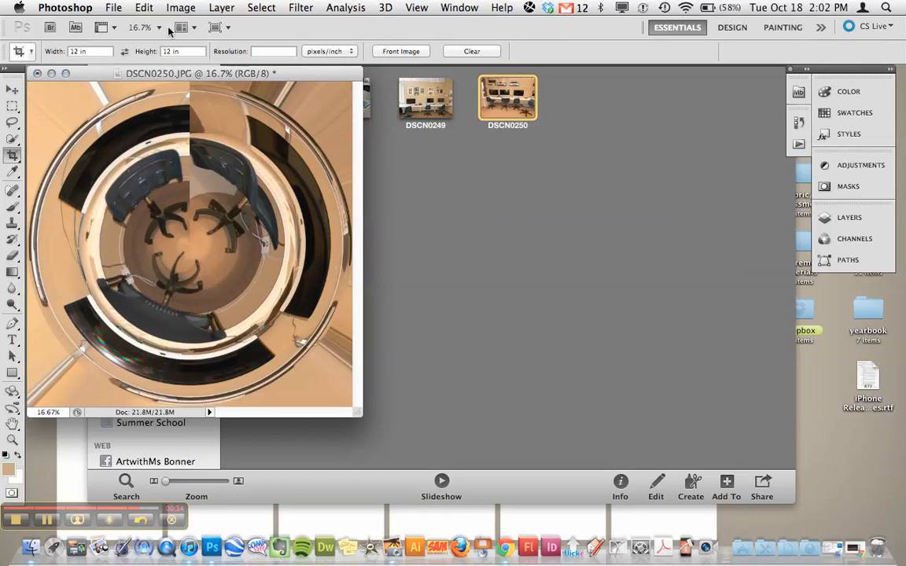
- Start saving the distorted image under a separate save command, choosing the Desktop as the destination for DSCN0250.jpg
{"action": "left_click", "coordinate": [110, 8]}
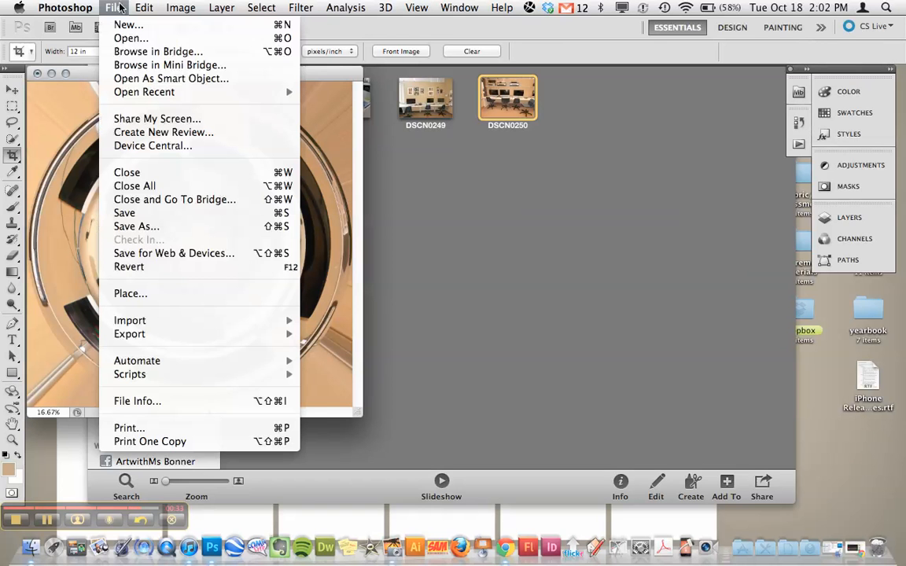
{"action": "left_click", "coordinate": [165, 227]}
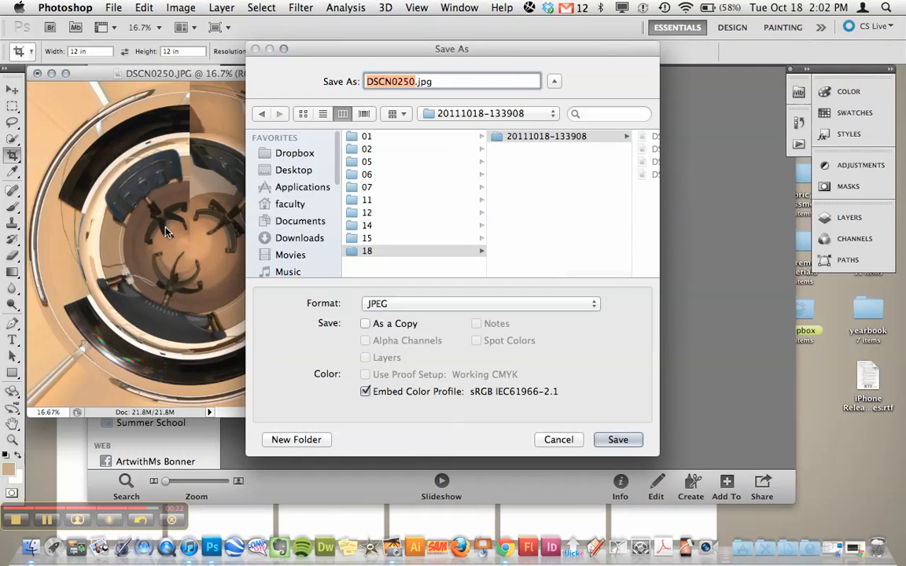
{"action": "left_click", "coordinate": [486, 122]}
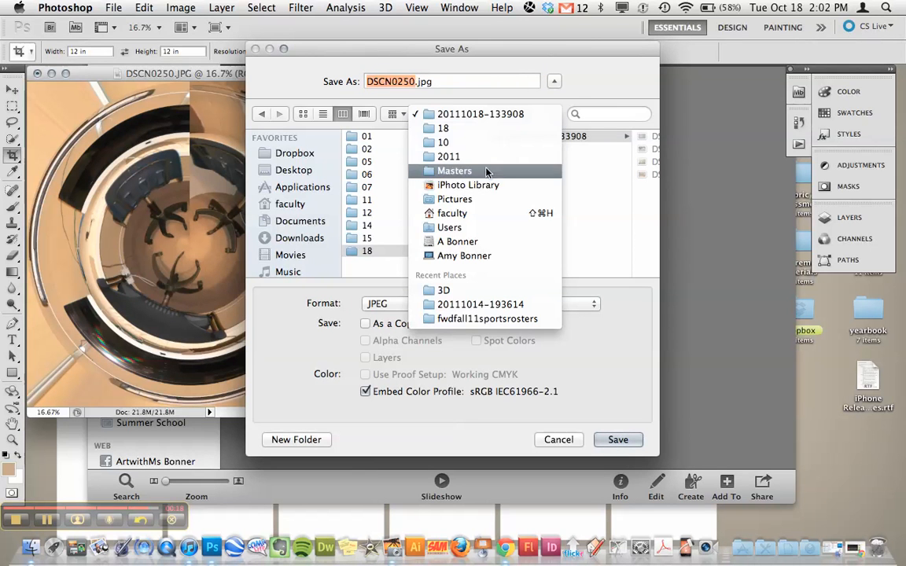
{"action": "left_click", "coordinate": [297, 170]}
{"action": "left_click", "coordinate": [295, 171]}
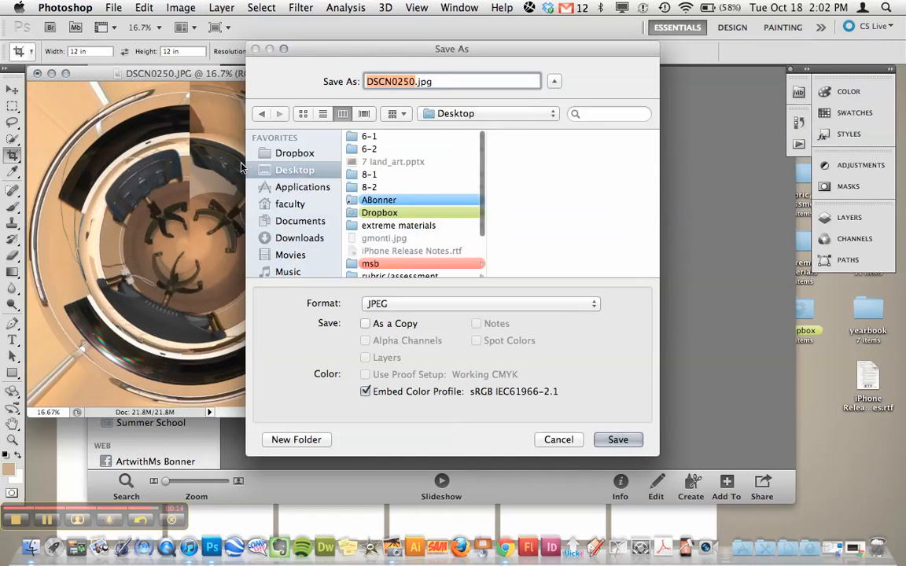